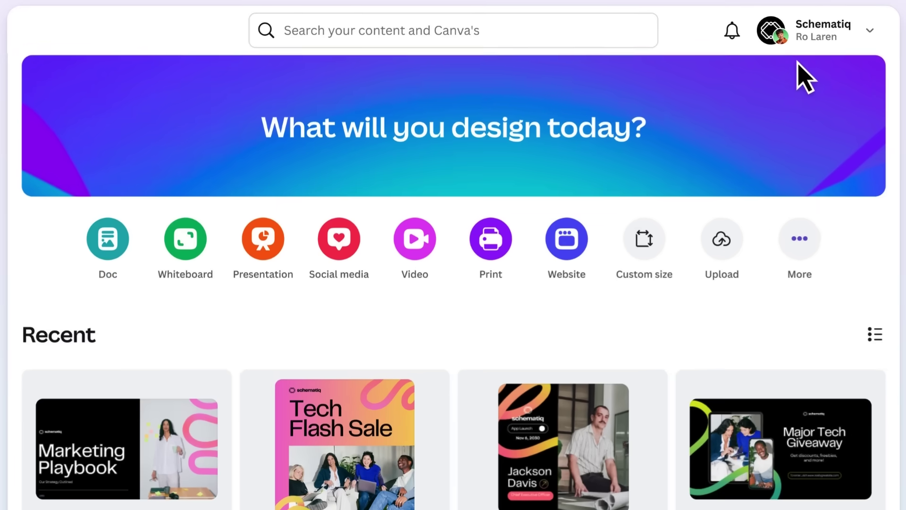
Step: Scroll down the homepage past the intro to the first section
{"action": "scroll", "coordinate": [793, 81], "scroll_direction": "down", "scroll_amount": 10}
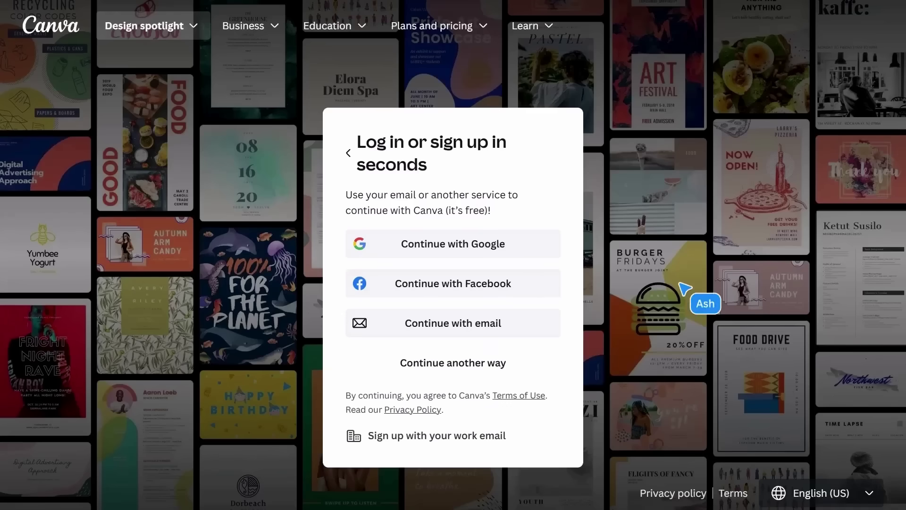
Step: Log in with the account's email address and password
{"action": "left_click", "coordinate": [511, 316]}
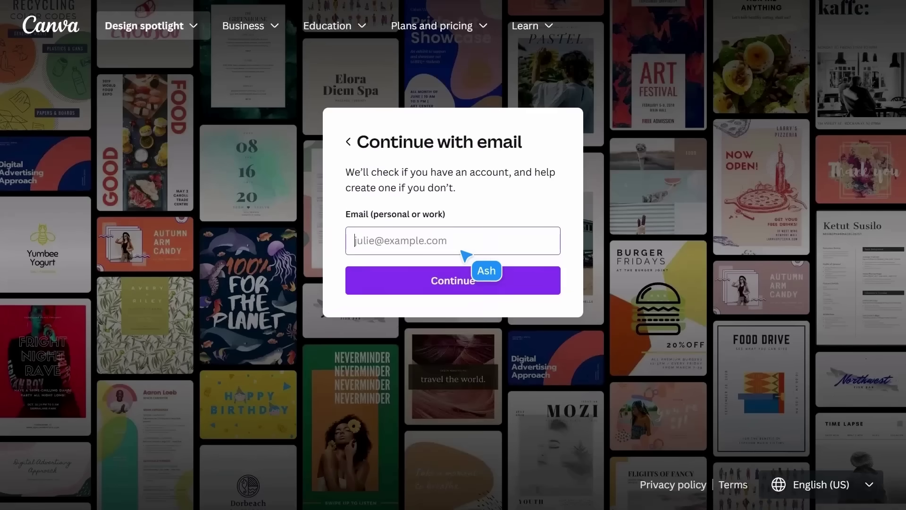
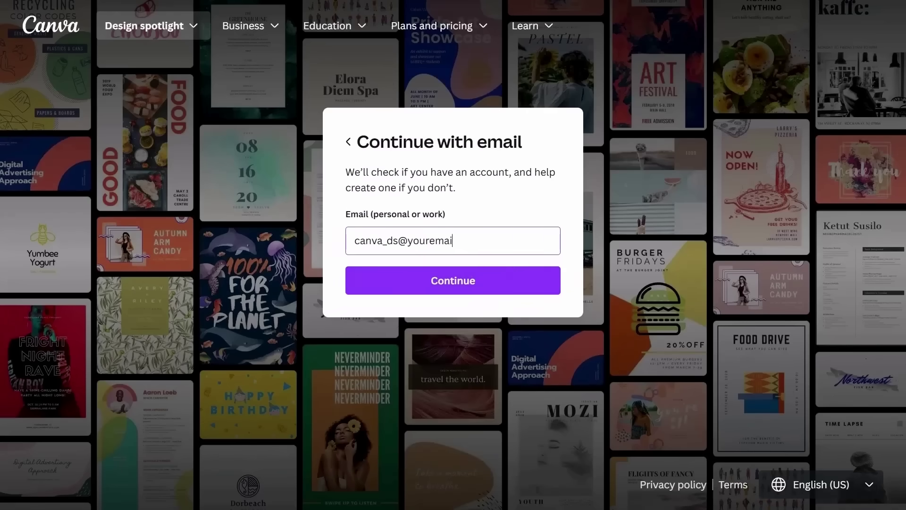
{"action": "left_click", "coordinate": [465, 278]}
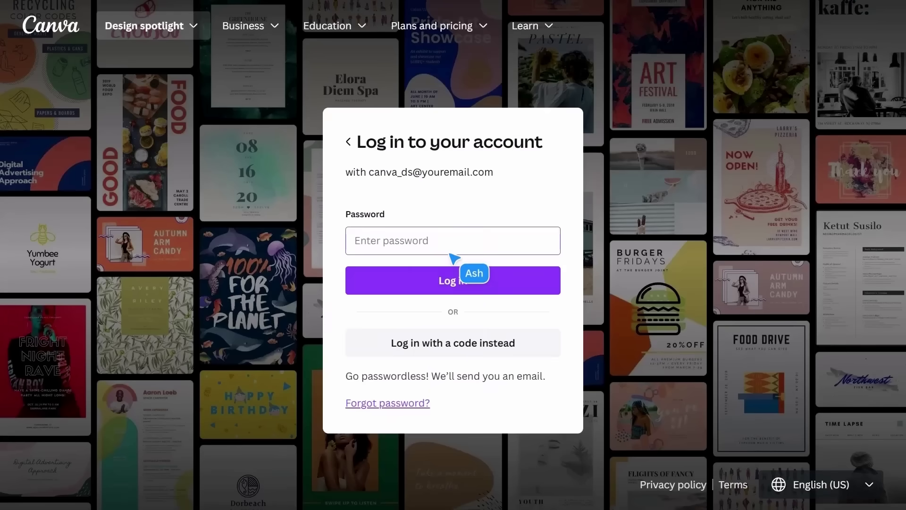
{"action": "type", "text": "••••••••••••••••"}
{"action": "left_click", "coordinate": [451, 279]}
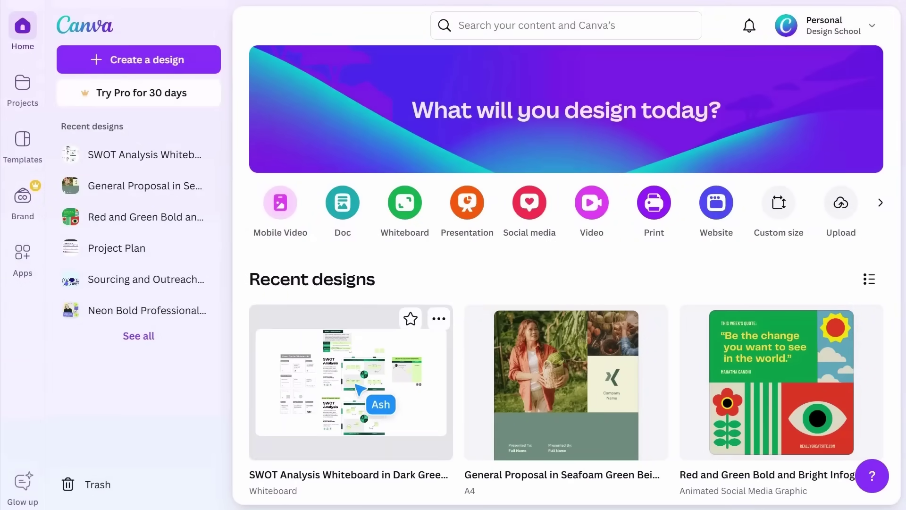
{"action": "left_click", "coordinate": [356, 387]}
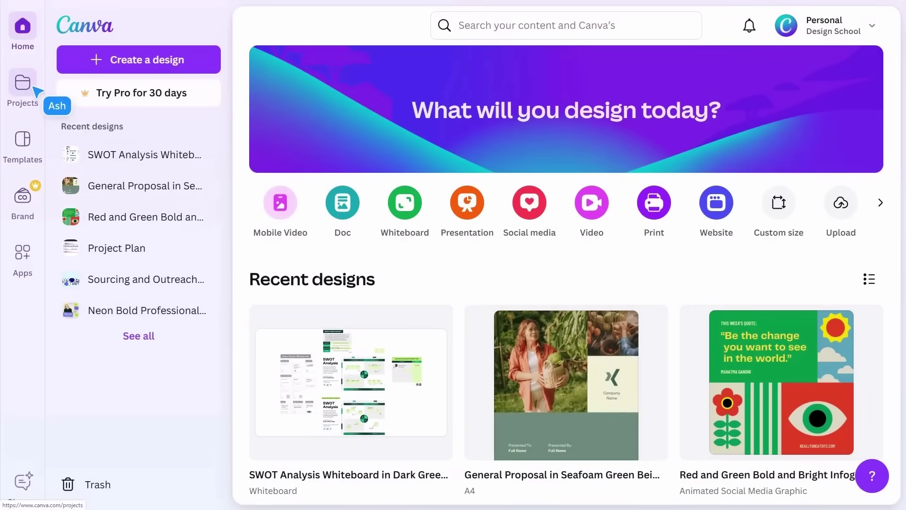
Step: Open Projects, page through recent designs, and scroll the Category filter list
{"action": "left_click", "coordinate": [34, 87]}
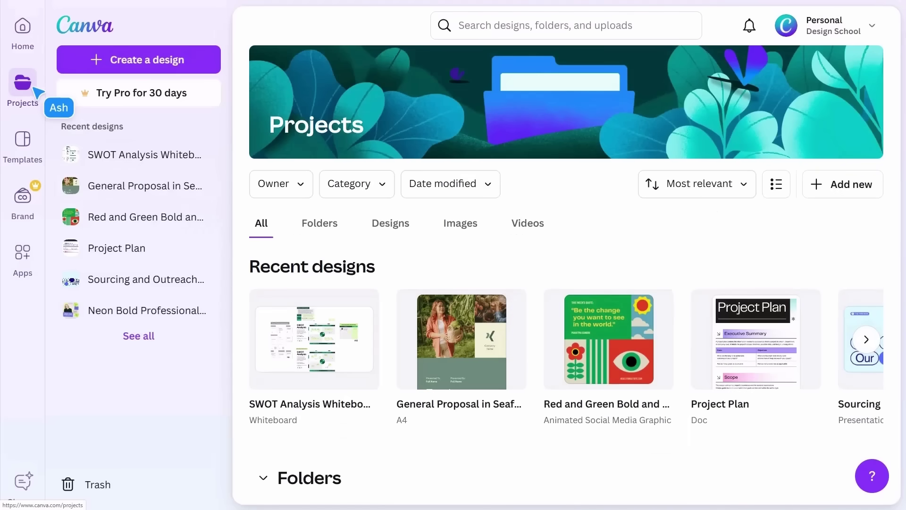
{"action": "left_click", "coordinate": [856, 335]}
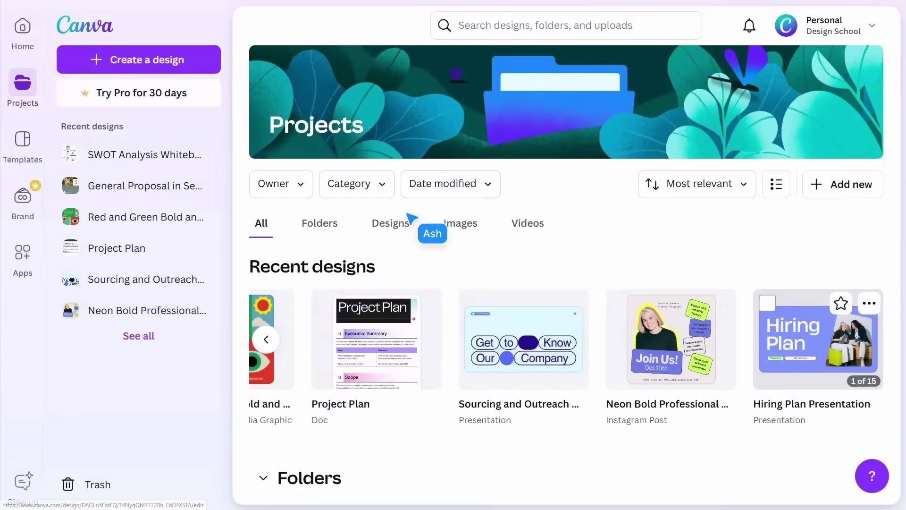
{"action": "left_click", "coordinate": [383, 187]}
{"action": "scroll", "coordinate": [449, 313], "scroll_direction": "down", "scroll_amount": 5}
{"action": "scroll", "coordinate": [444, 311], "scroll_direction": "down", "scroll_amount": 5}
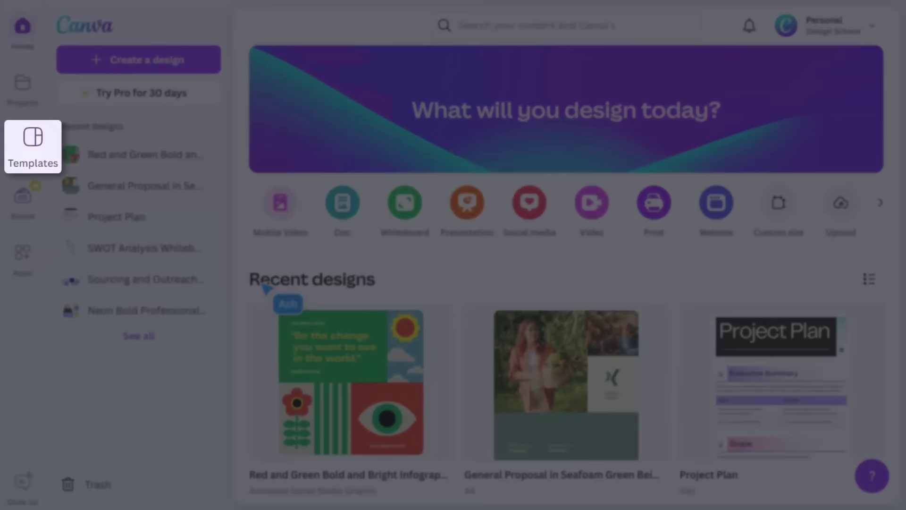
Step: Open the Templates library and scroll through it
{"action": "left_click", "coordinate": [26, 158]}
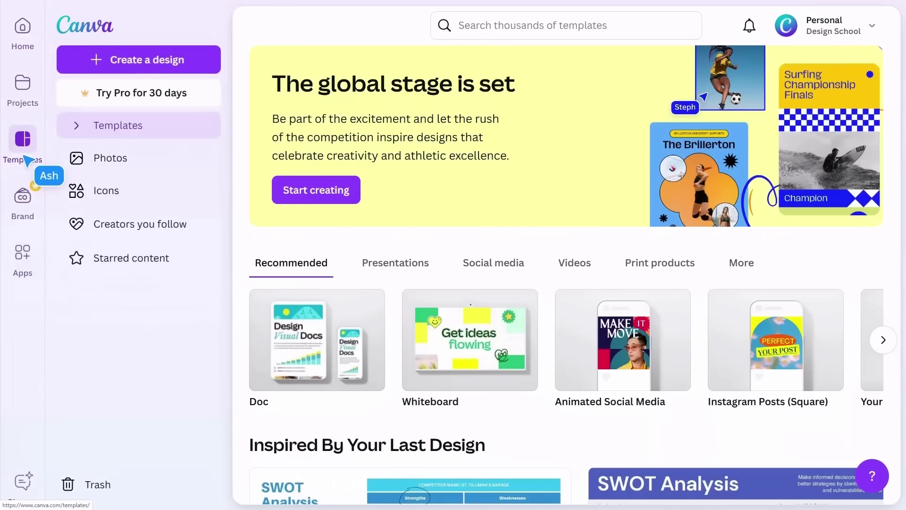
{"action": "scroll", "coordinate": [232, 314], "scroll_direction": "down", "scroll_amount": 5}
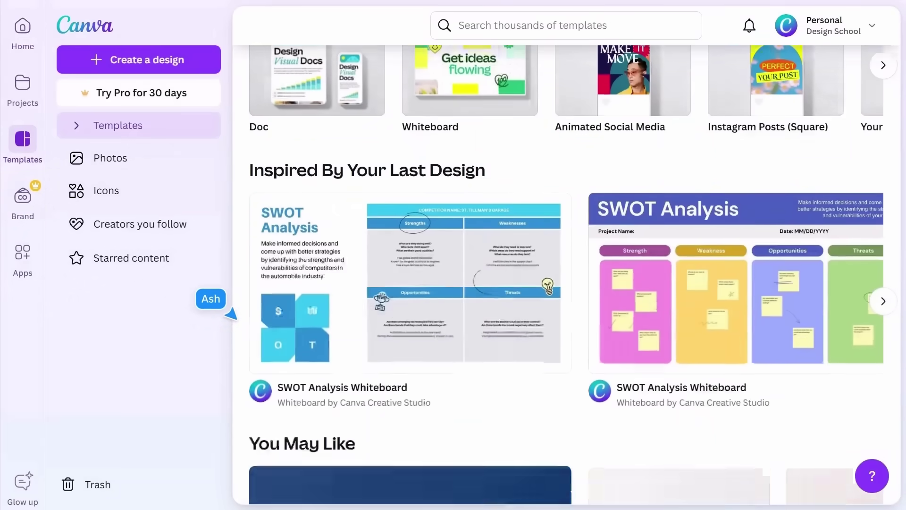
{"action": "scroll", "coordinate": [232, 314], "scroll_direction": "down", "scroll_amount": 13}
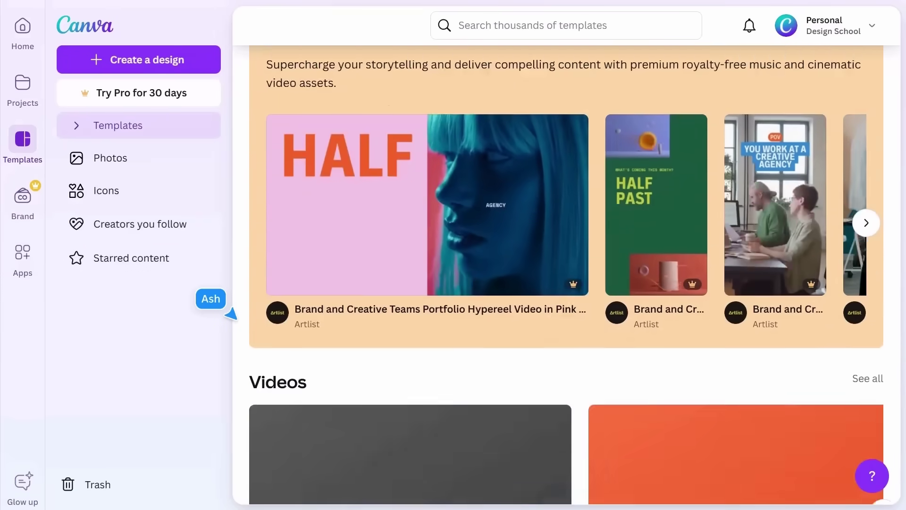
{"action": "scroll", "coordinate": [231, 314], "scroll_direction": "down", "scroll_amount": 13}
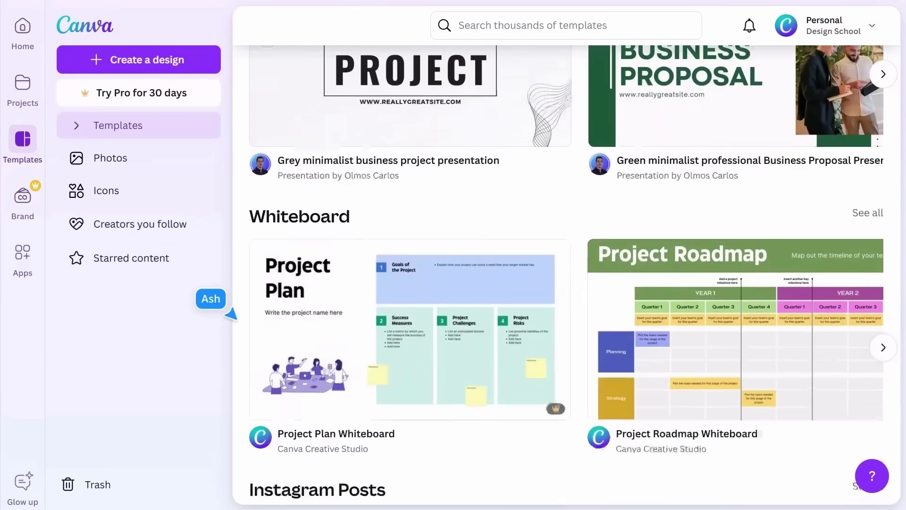
{"action": "scroll", "coordinate": [231, 314], "scroll_direction": "up", "scroll_amount": 20}
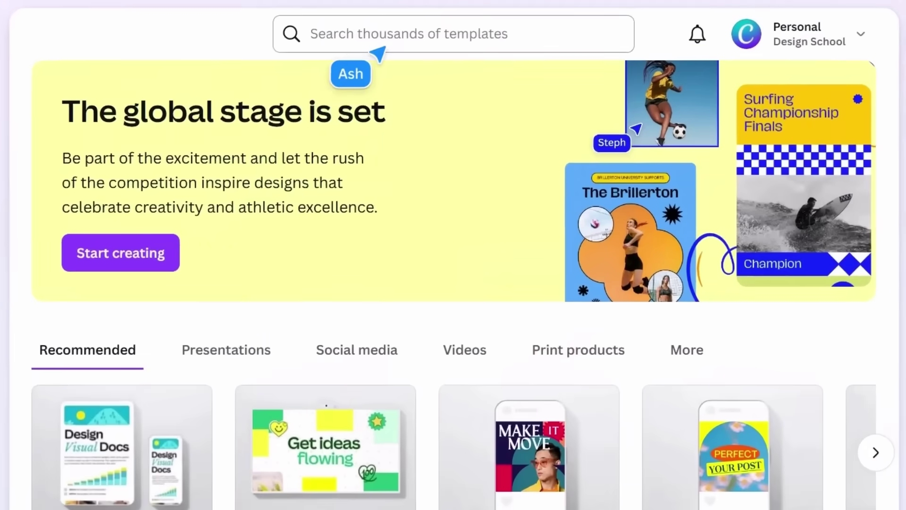
Step: Search templates for 'Presentation to pitch my business idea'
{"action": "left_click", "coordinate": [511, 34]}
{"action": "type", "text": "Prese"}
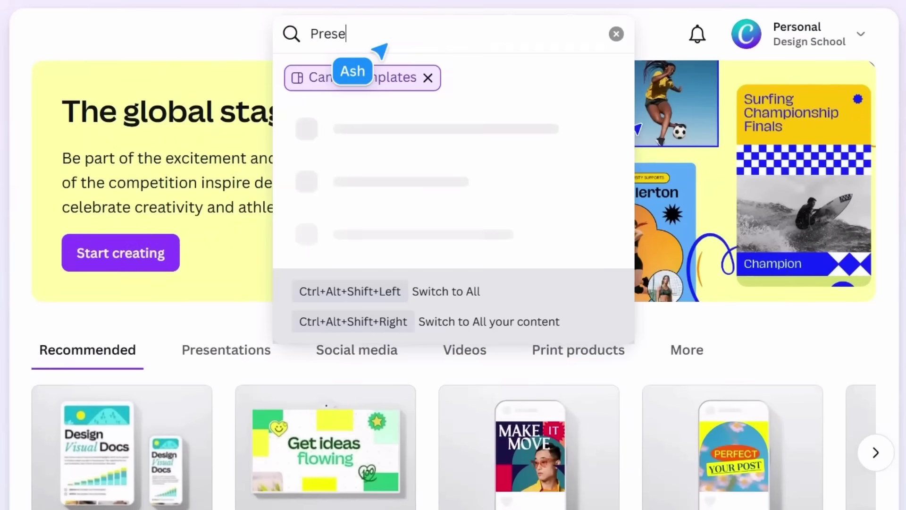
{"action": "type", "text": "ntation to pitch my"}
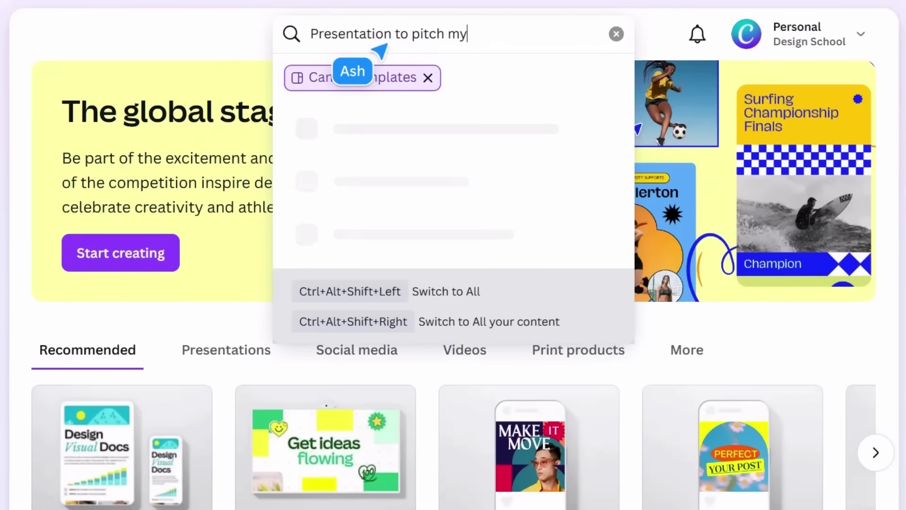
{"action": "type", "text": " business idea"}
{"action": "key", "text": "Return"}
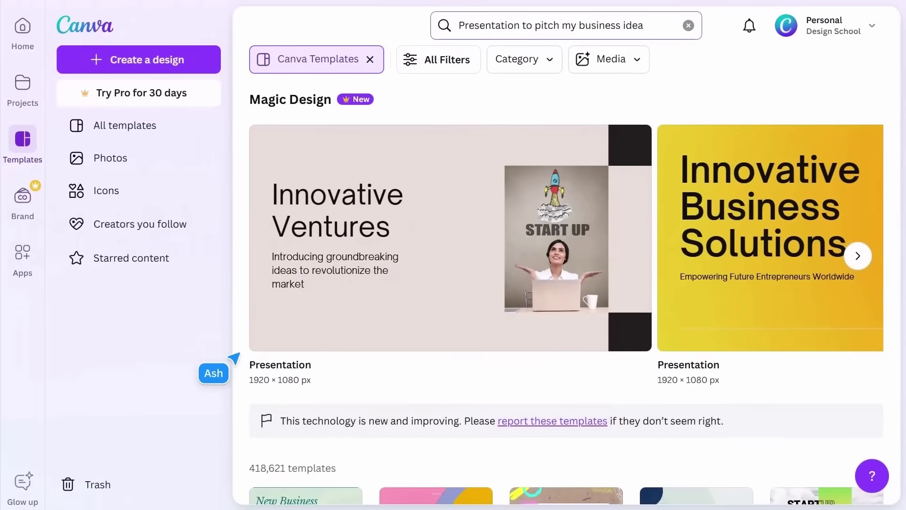
Step: Page through the Green Abstract Curve pitch deck's slides and customise the template
{"action": "scroll", "coordinate": [236, 355], "scroll_direction": "down", "scroll_amount": 7}
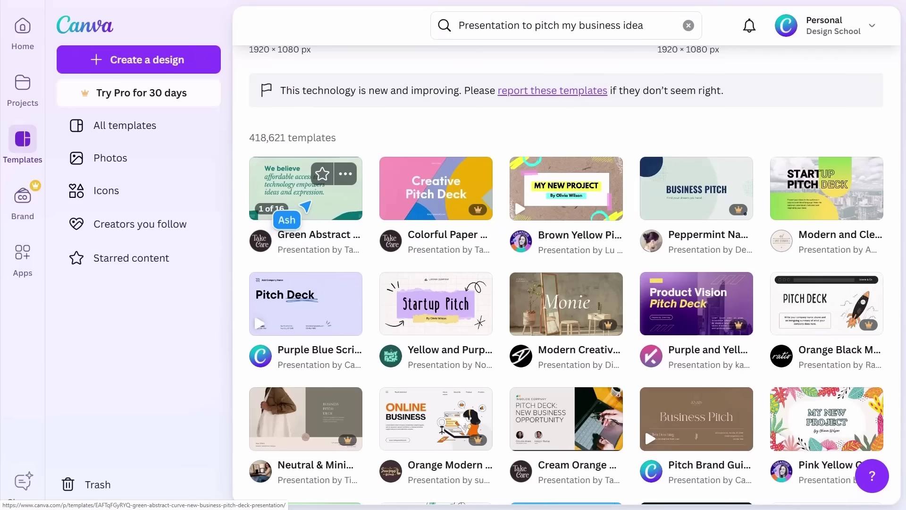
{"action": "left_click", "coordinate": [304, 202]}
{"action": "left_click", "coordinate": [554, 370]}
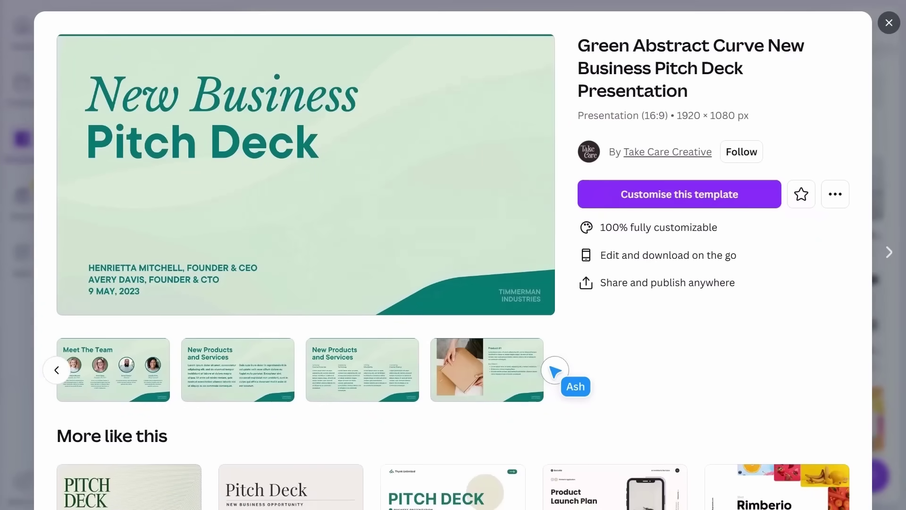
{"action": "left_click", "coordinate": [554, 370]}
{"action": "left_click", "coordinate": [554, 370]}
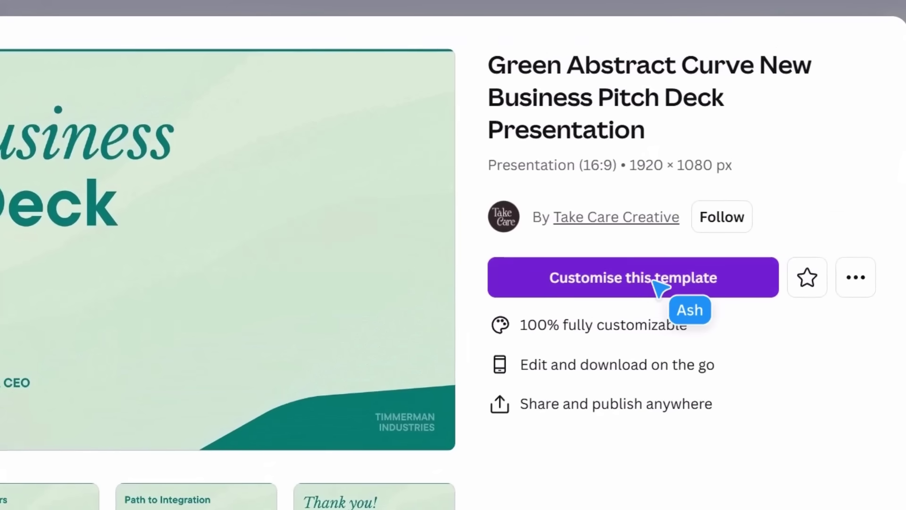
{"action": "left_click", "coordinate": [654, 279]}
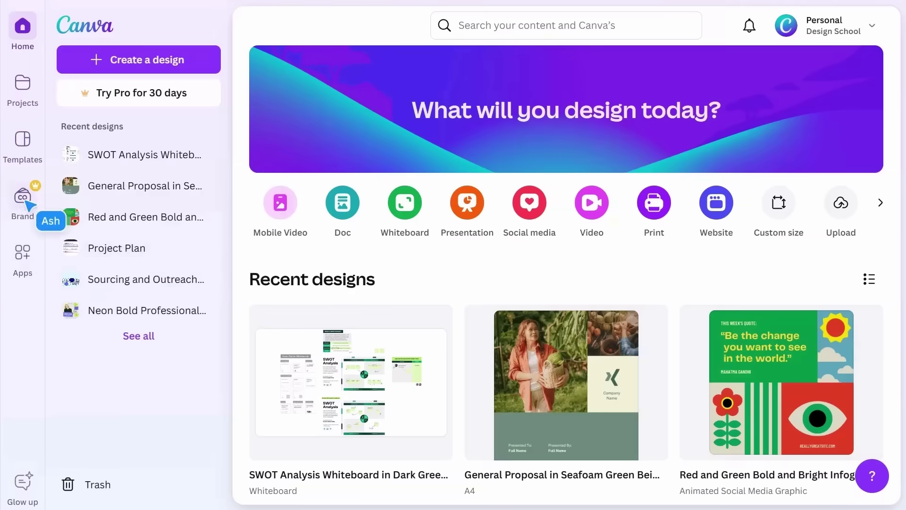
{"action": "left_click", "coordinate": [24, 198]}
{"action": "left_click", "coordinate": [139, 166]}
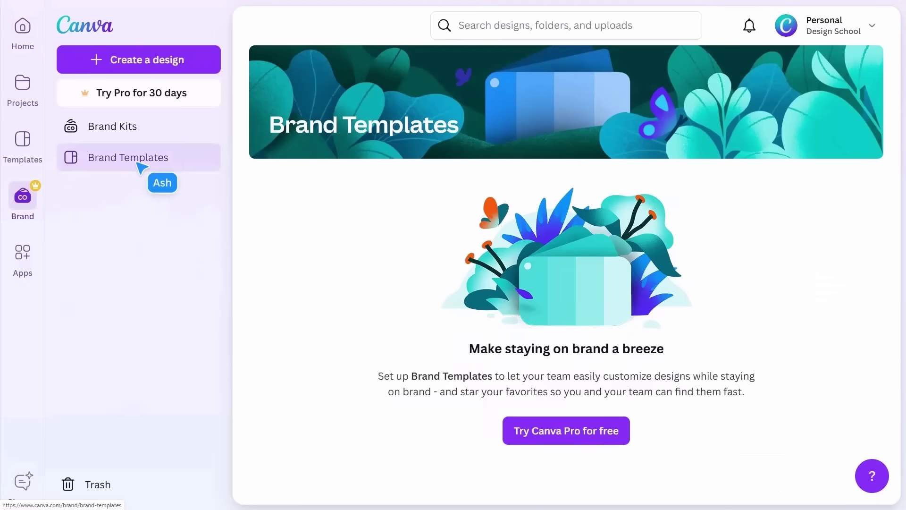
{"action": "left_click", "coordinate": [140, 137]}
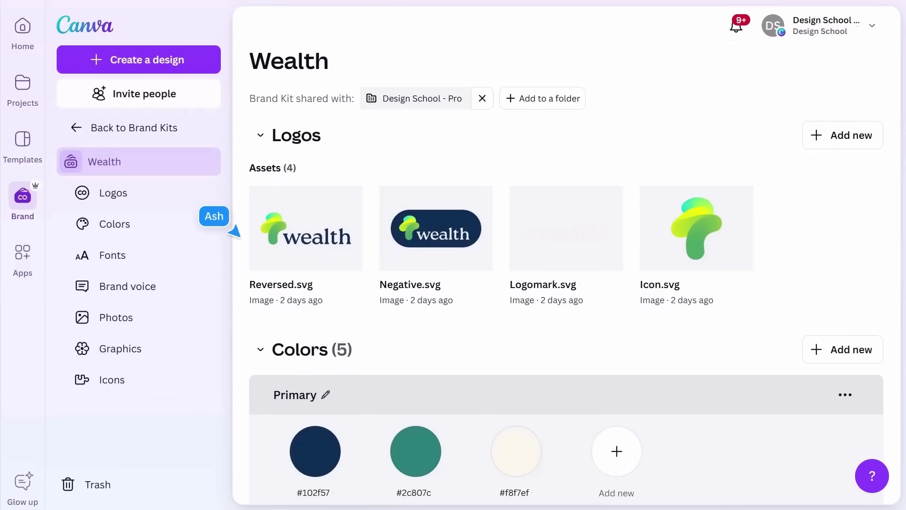
{"action": "scroll", "coordinate": [234, 231], "scroll_direction": "down", "scroll_amount": 6}
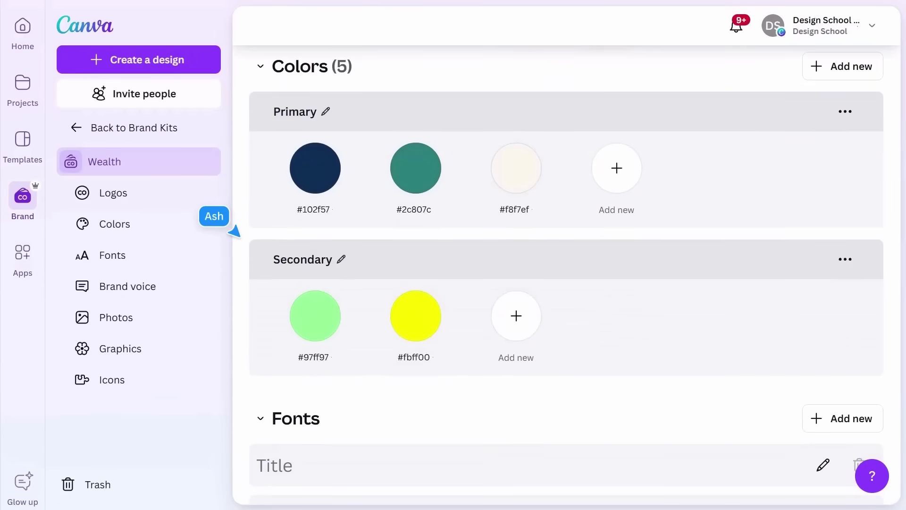
{"action": "scroll", "coordinate": [234, 231], "scroll_direction": "down", "scroll_amount": 14}
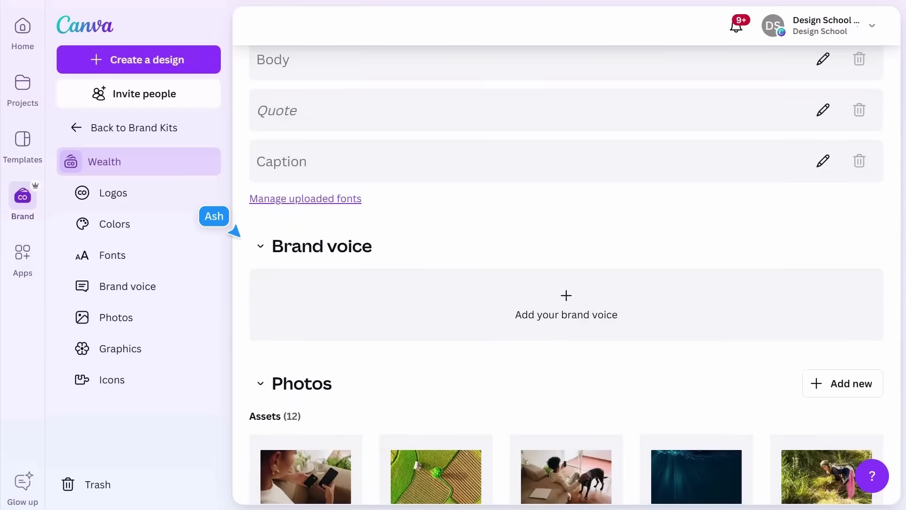
{"action": "scroll", "coordinate": [235, 231], "scroll_direction": "down", "scroll_amount": 13}
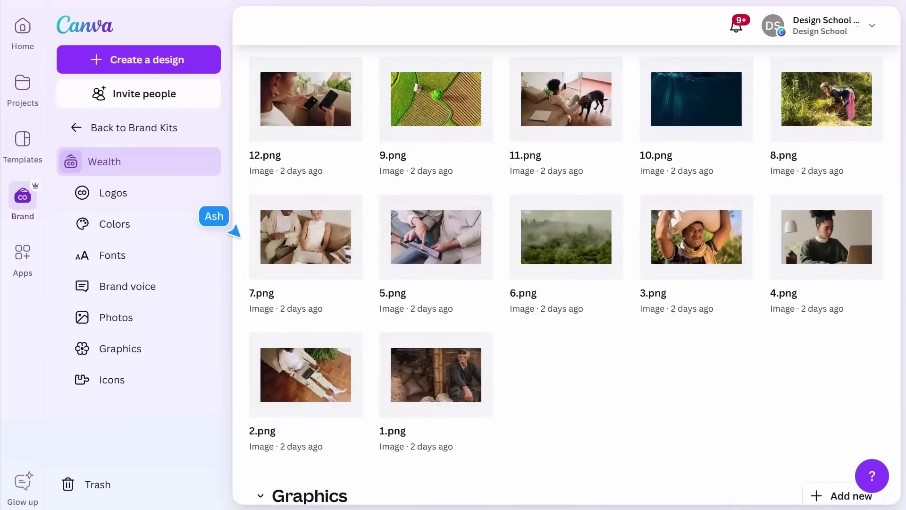
{"action": "scroll", "coordinate": [234, 231], "scroll_direction": "down", "scroll_amount": 3}
{"action": "scroll", "coordinate": [235, 231], "scroll_direction": "down", "scroll_amount": 8}
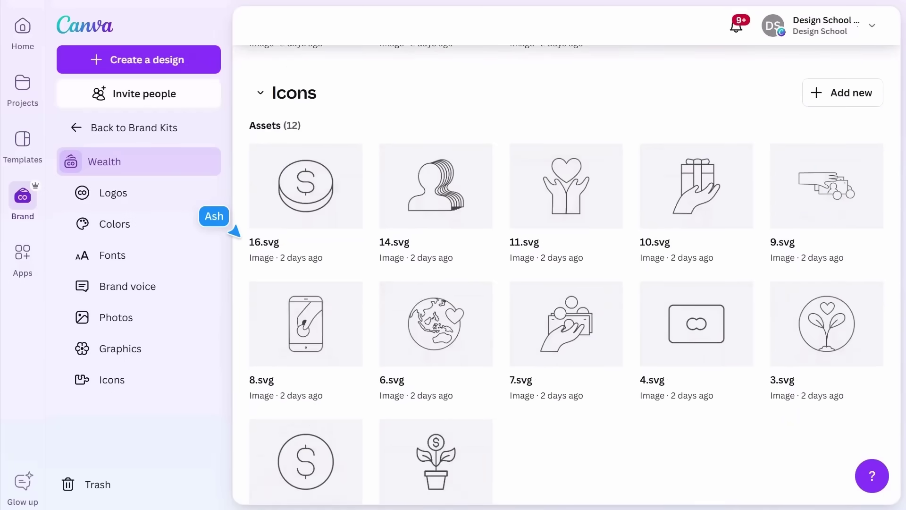
{"action": "scroll", "coordinate": [234, 232], "scroll_direction": "down", "scroll_amount": 1}
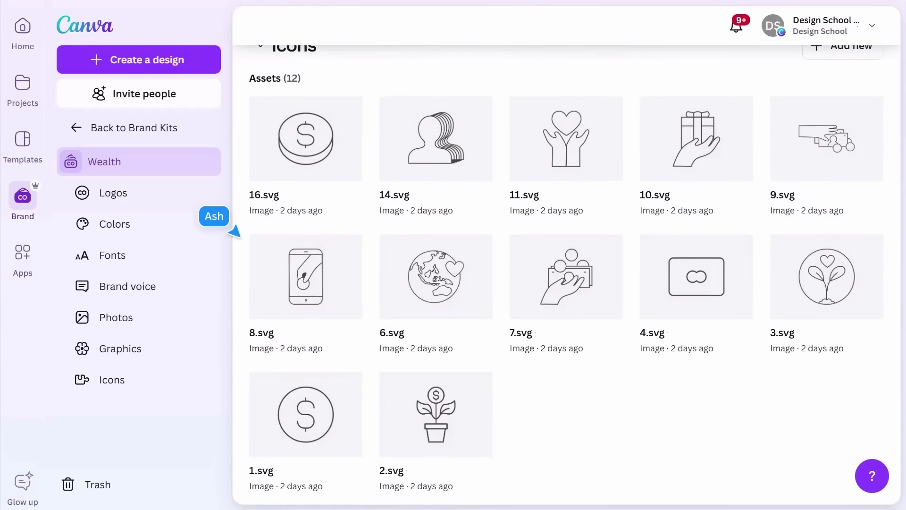
{"action": "left_click", "coordinate": [164, 162]}
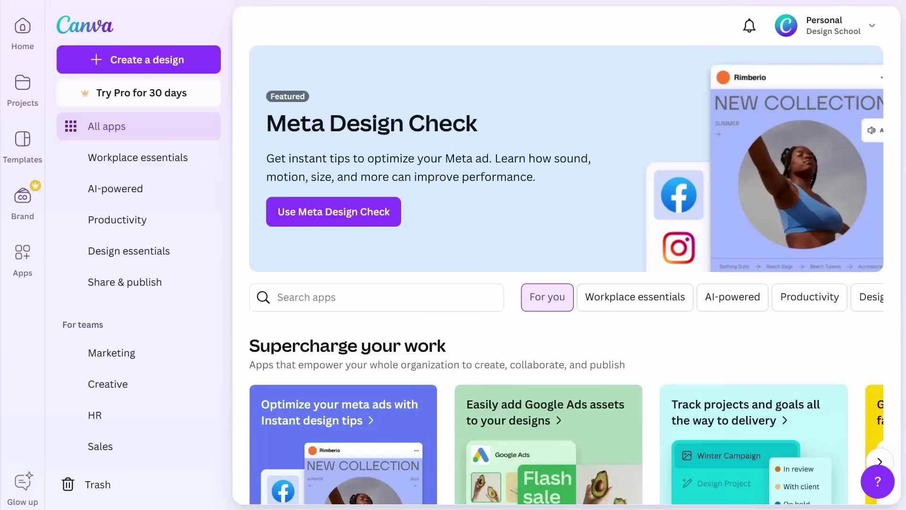
Step: Scroll down the All apps page and back up to New and noteworthy
{"action": "scroll", "coordinate": [239, 365], "scroll_direction": "down", "scroll_amount": 20}
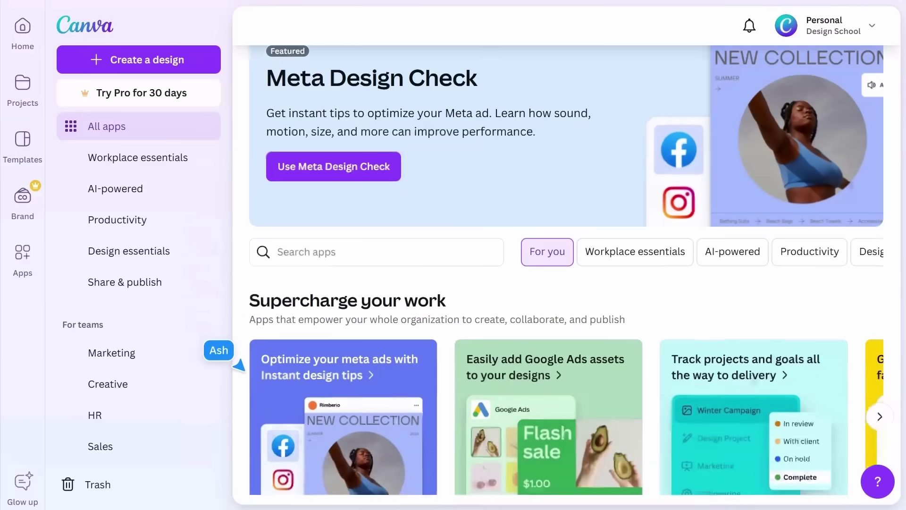
{"action": "scroll", "coordinate": [240, 365], "scroll_direction": "down", "scroll_amount": 14}
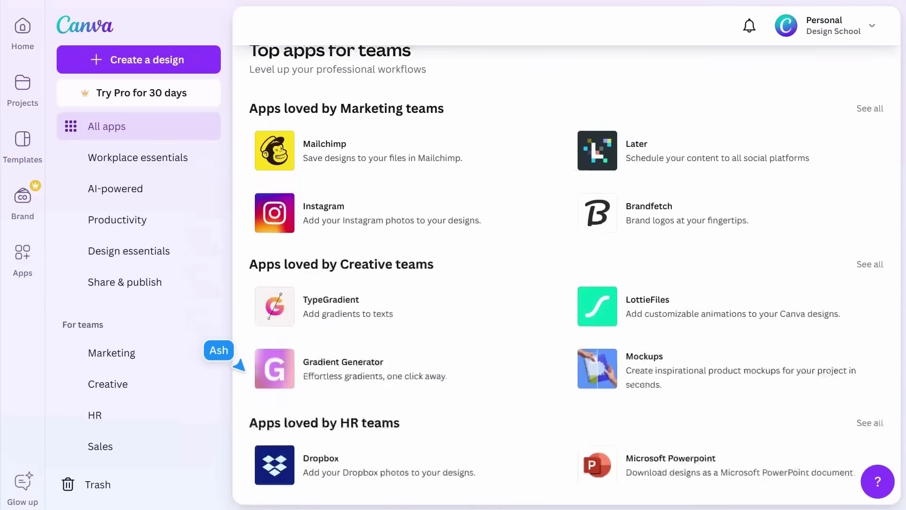
{"action": "scroll", "coordinate": [240, 365], "scroll_direction": "down", "scroll_amount": 4}
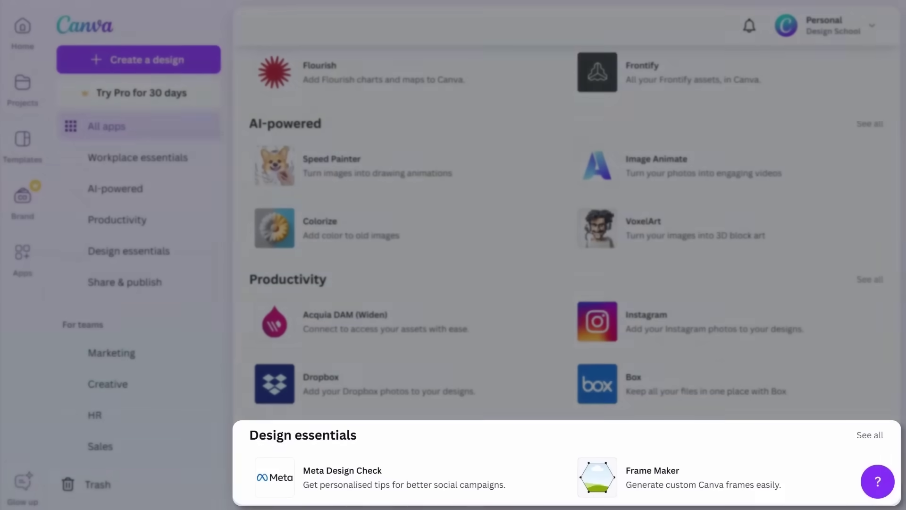
{"action": "scroll", "coordinate": [240, 366], "scroll_direction": "up", "scroll_amount": 4}
{"action": "scroll", "coordinate": [240, 367], "scroll_direction": "up", "scroll_amount": 15}
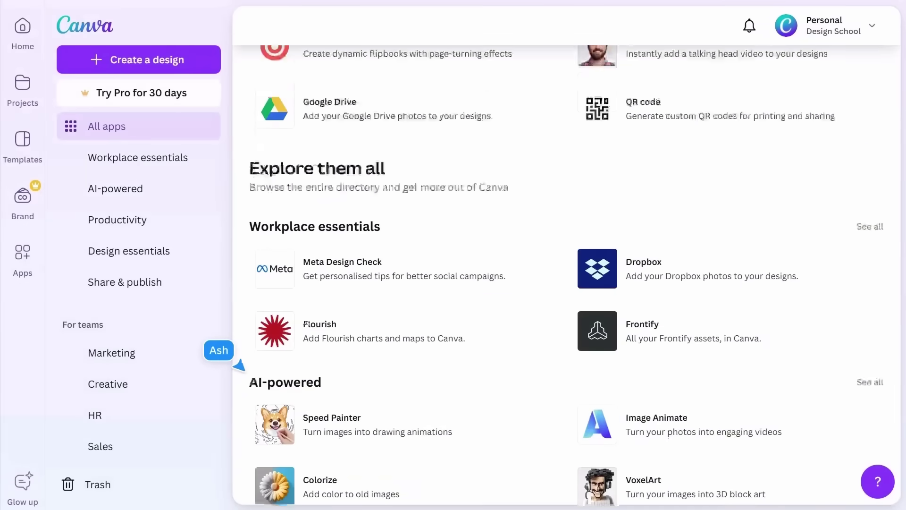
{"action": "scroll", "coordinate": [240, 366], "scroll_direction": "up", "scroll_amount": 7}
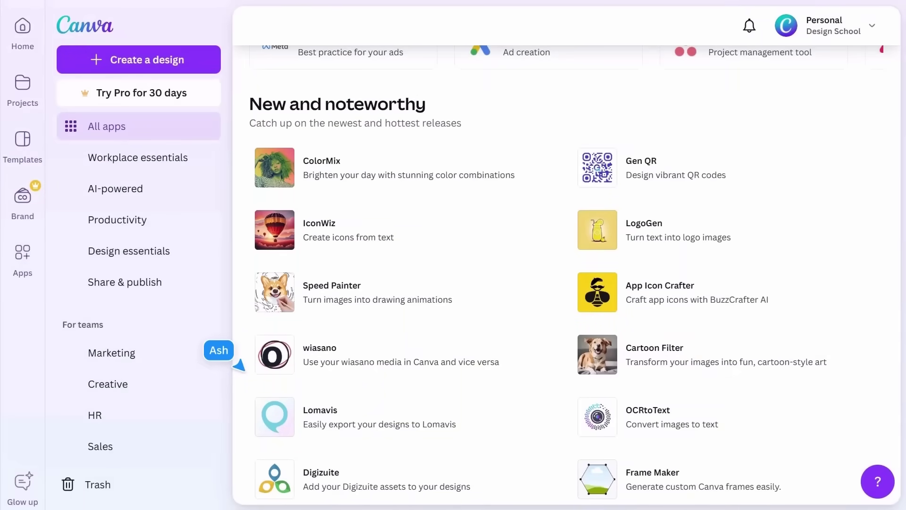
Step: Open Trash, view trashed images and videos, and open the video's options menu
{"action": "left_click", "coordinate": [110, 478]}
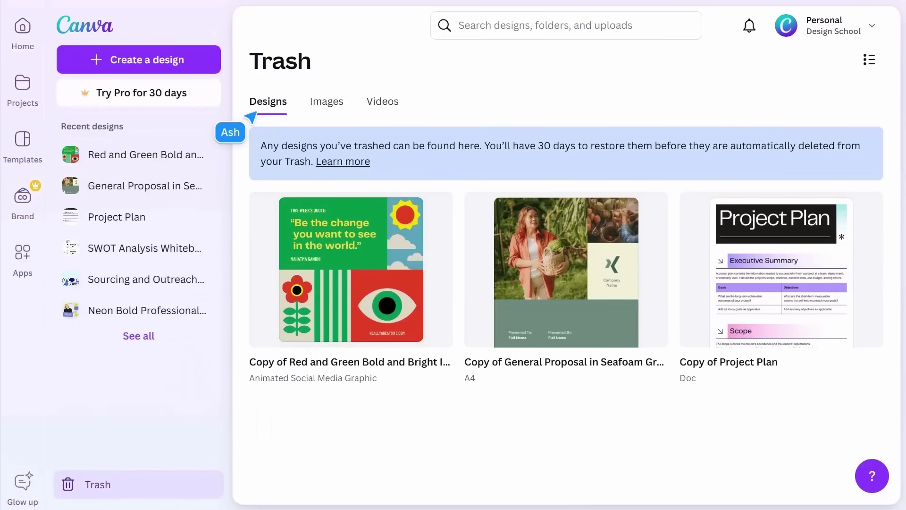
{"action": "left_click", "coordinate": [314, 105]}
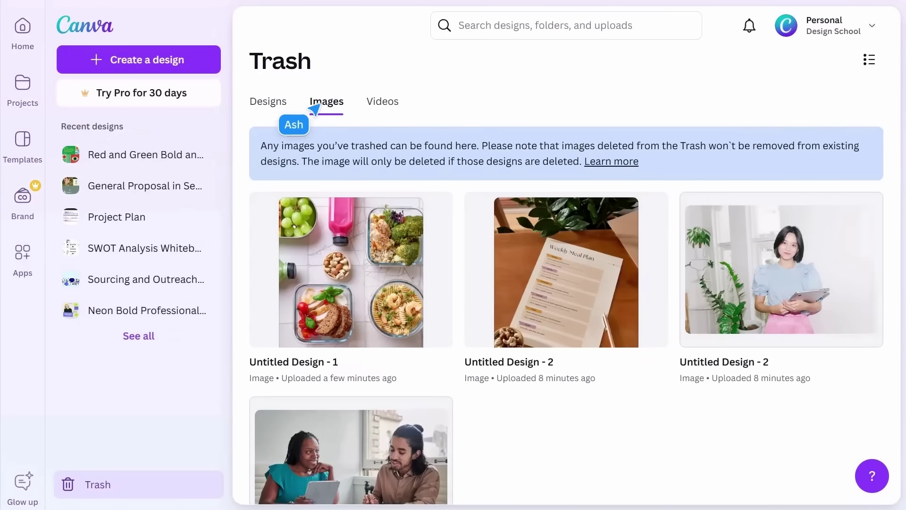
{"action": "left_click", "coordinate": [368, 108]}
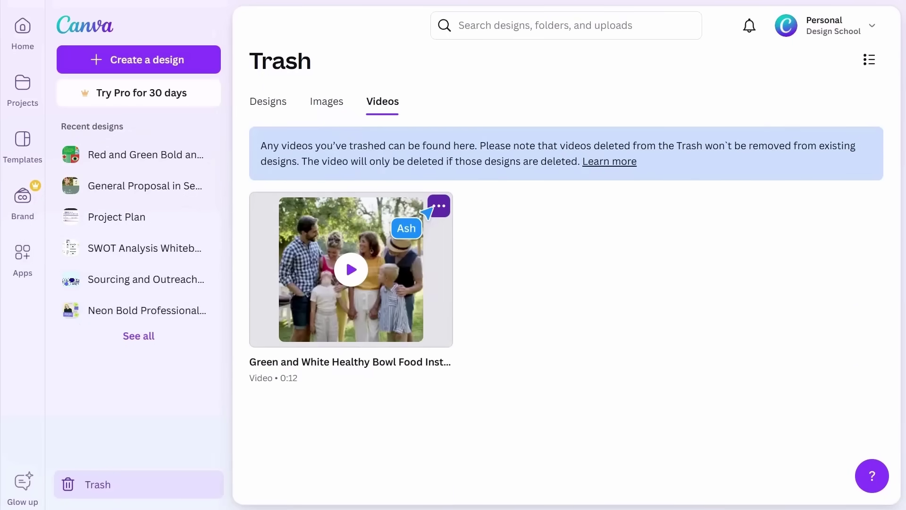
{"action": "left_click", "coordinate": [437, 207]}
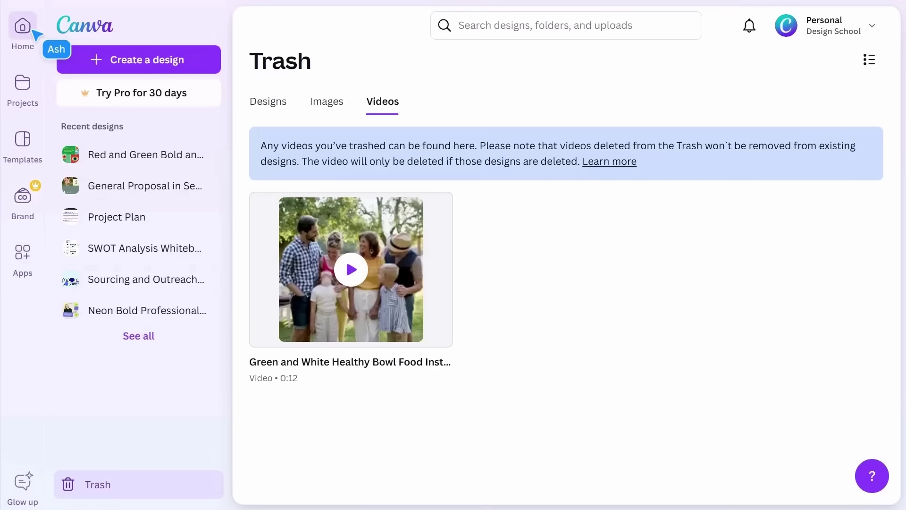
Step: Return Home, try searching 'Presentation to welcome everyone', then open the account menu
{"action": "left_click", "coordinate": [33, 31]}
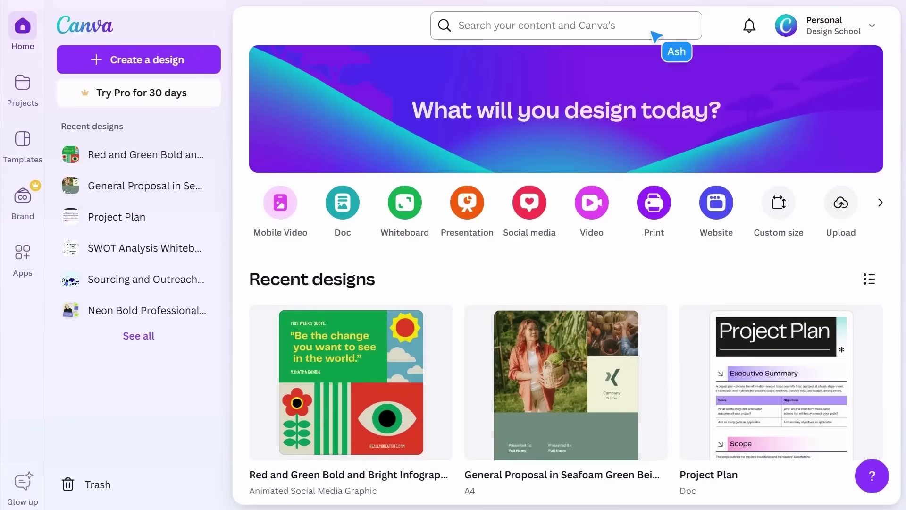
{"action": "left_click", "coordinate": [654, 33]}
{"action": "type", "text": "Presentation to welcome everyone"}
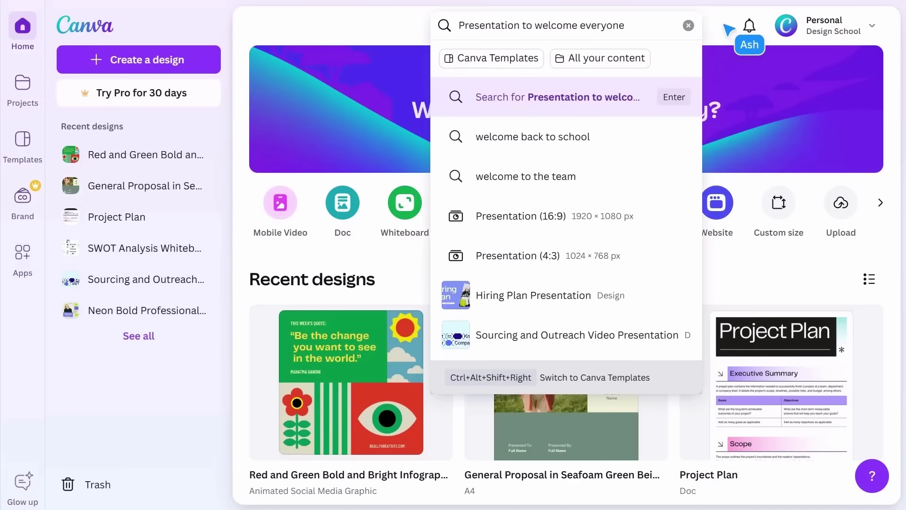
{"action": "key", "text": "Escape"}
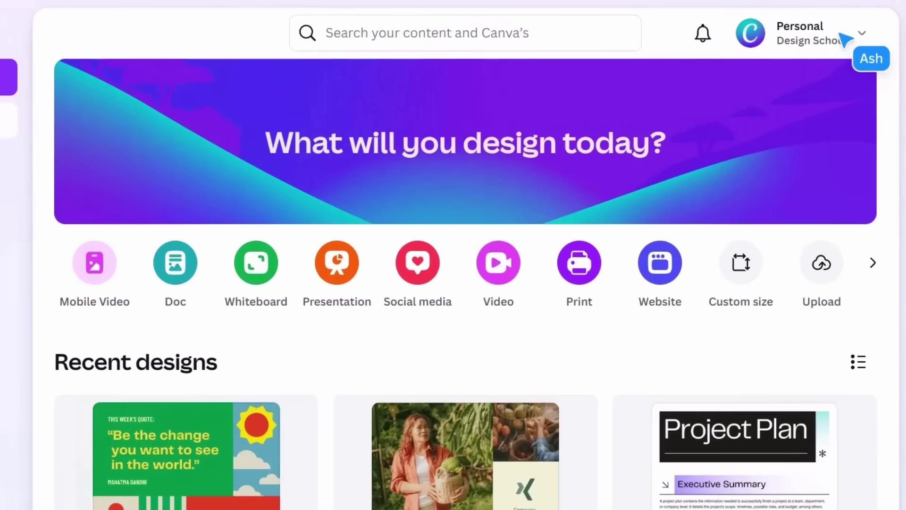
{"action": "left_click", "coordinate": [841, 34]}
{"action": "scroll", "coordinate": [805, 448], "scroll_direction": "down", "scroll_amount": 3}
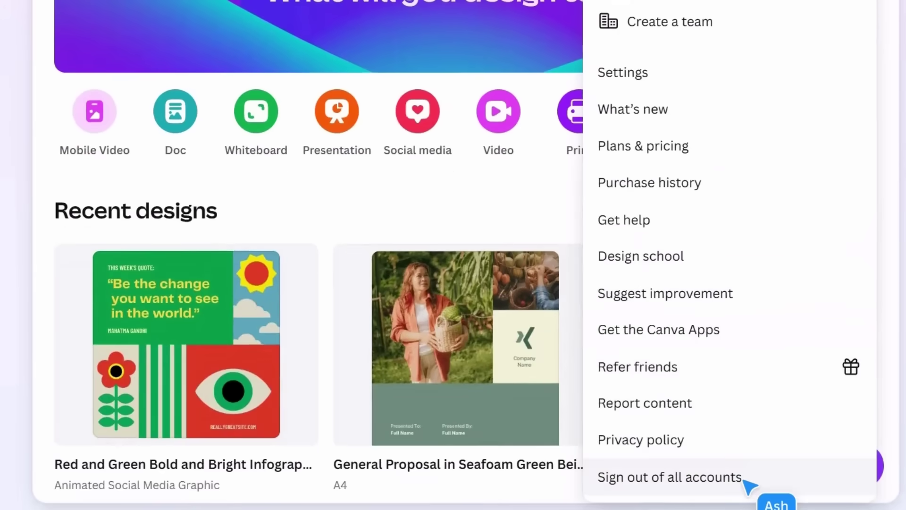
Step: Close the account menu, ask the assistant 'How do i find fonts?', then close its chat
{"action": "left_click", "coordinate": [553, 213]}
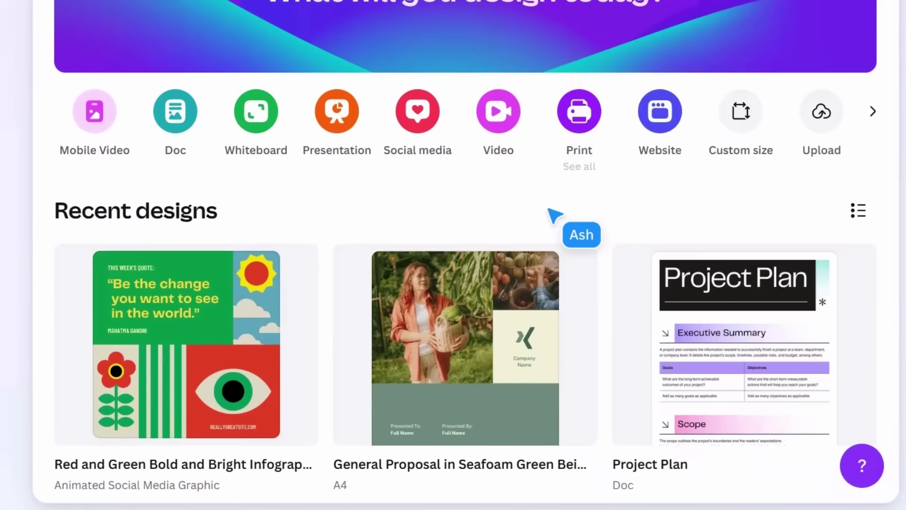
{"action": "left_click", "coordinate": [863, 466]}
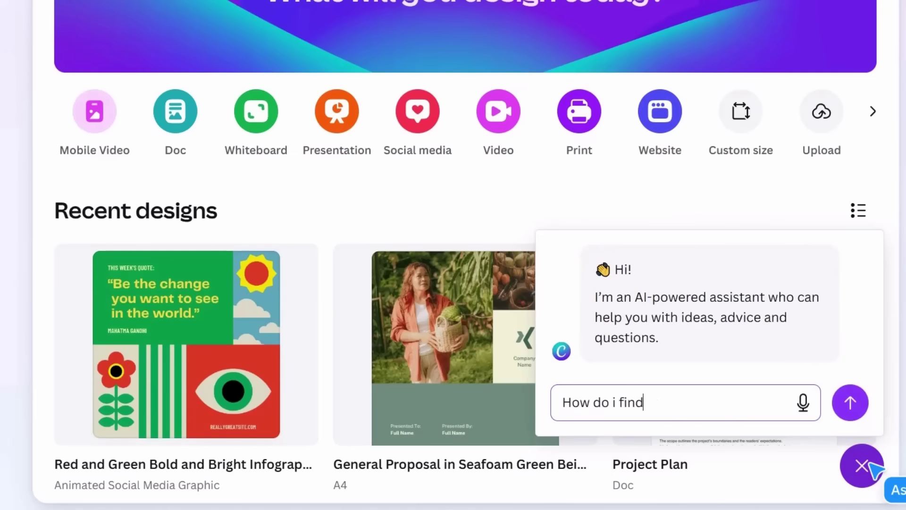
{"action": "left_click", "coordinate": [854, 411]}
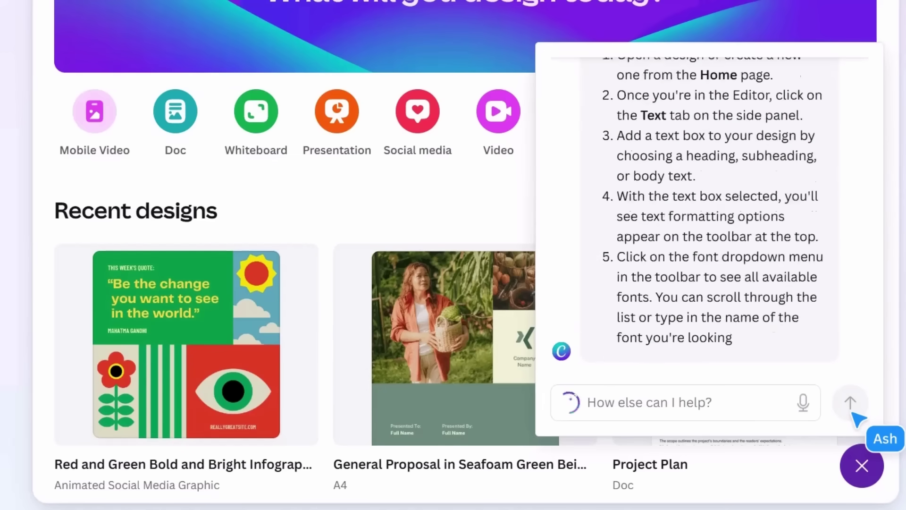
{"action": "left_click", "coordinate": [867, 476]}
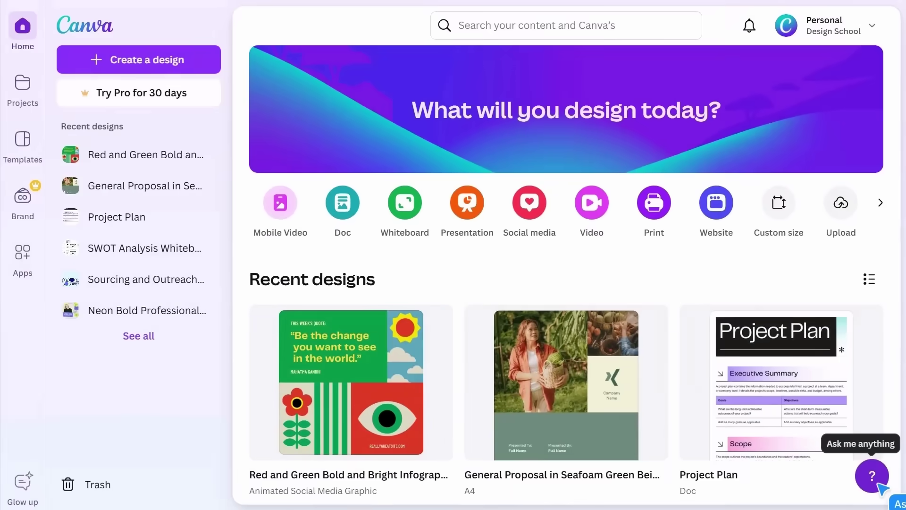